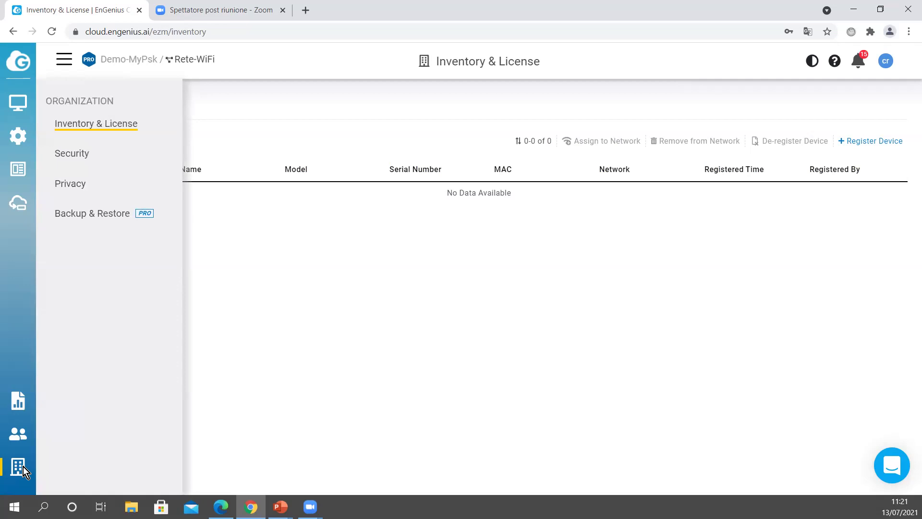
Step: Confirm Demo-MyPsk's license is in Professional mode, then switch to the Prova organization
{"action": "left_click", "coordinate": [104, 132]}
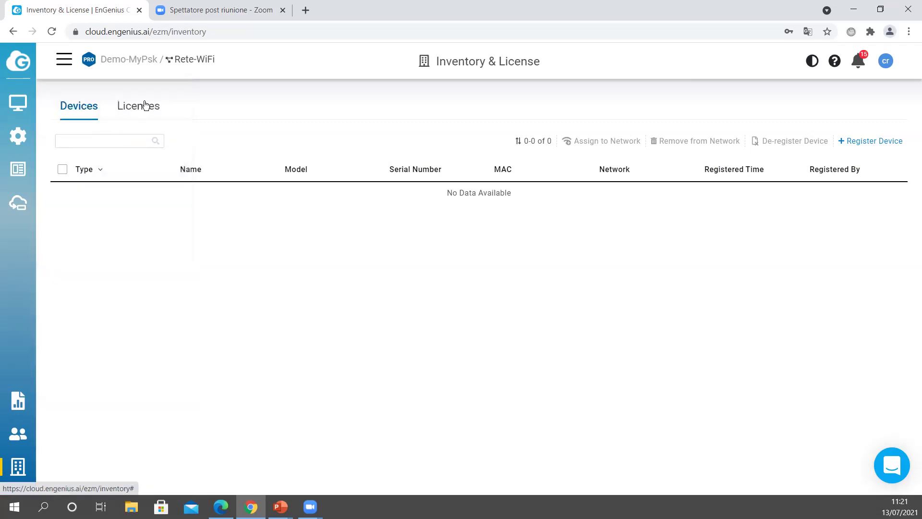
{"action": "left_click", "coordinate": [144, 106]}
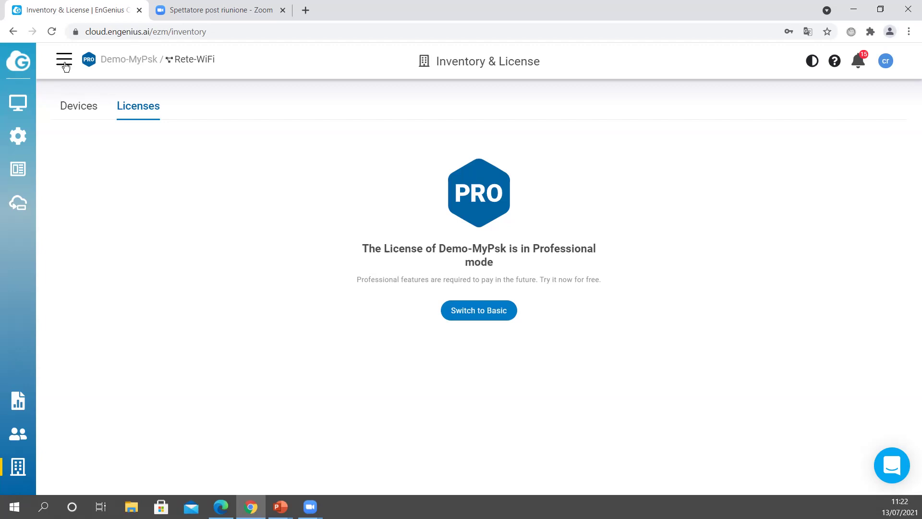
{"action": "left_click", "coordinate": [64, 61]}
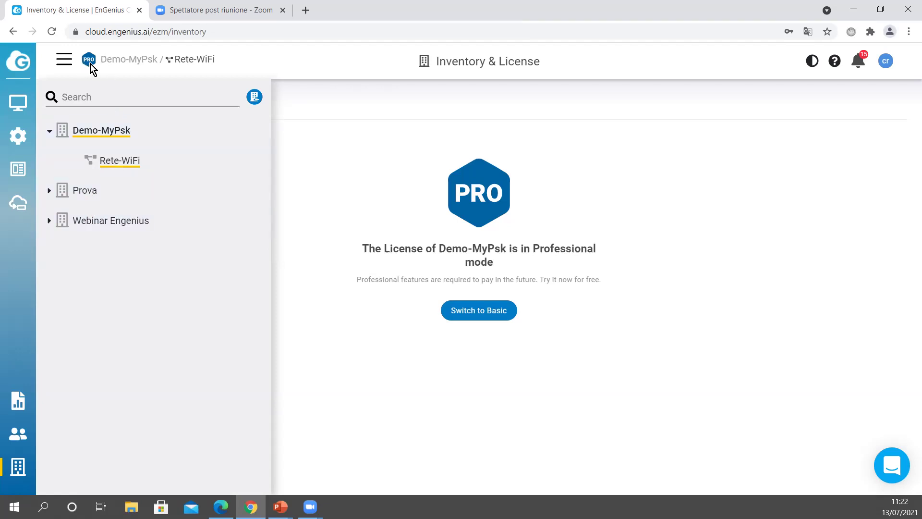
{"action": "left_click", "coordinate": [88, 191]}
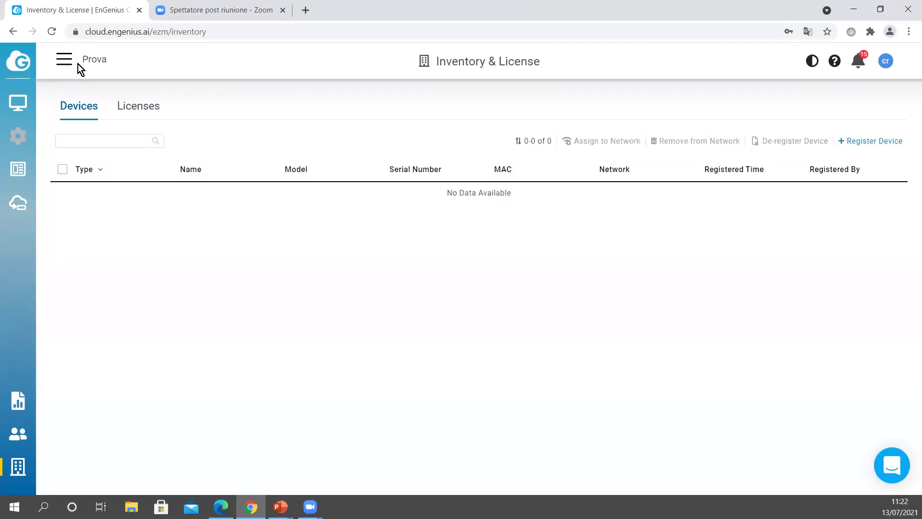
Step: Switch back to the Demo-MyPsk organization's Inventory & License page
{"action": "mouse_move", "coordinate": [17, 104]}
{"action": "left_click", "coordinate": [59, 63]}
{"action": "left_click", "coordinate": [96, 130]}
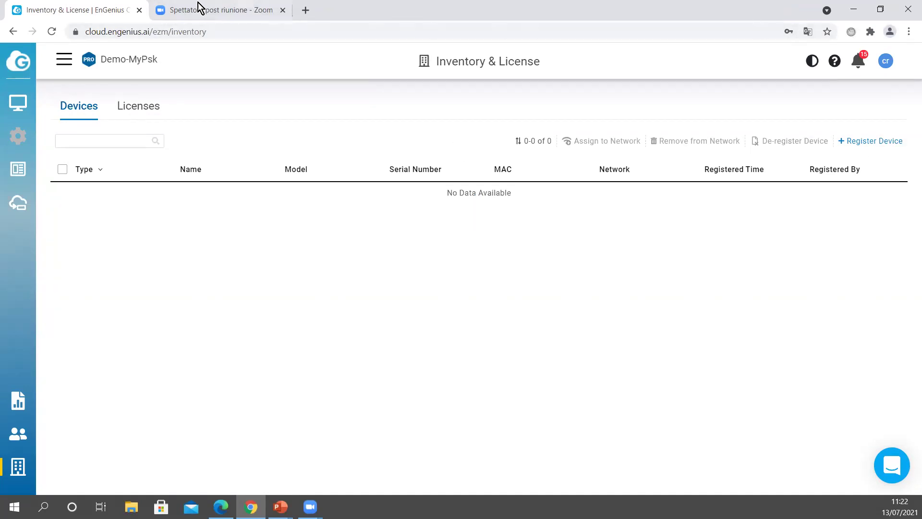
Step: Close the EnGenius Cloud tab and view Chrome's history and Clear browsing data page without clearing anything
{"action": "left_click", "coordinate": [141, 10]}
{"action": "left_click", "coordinate": [909, 32]}
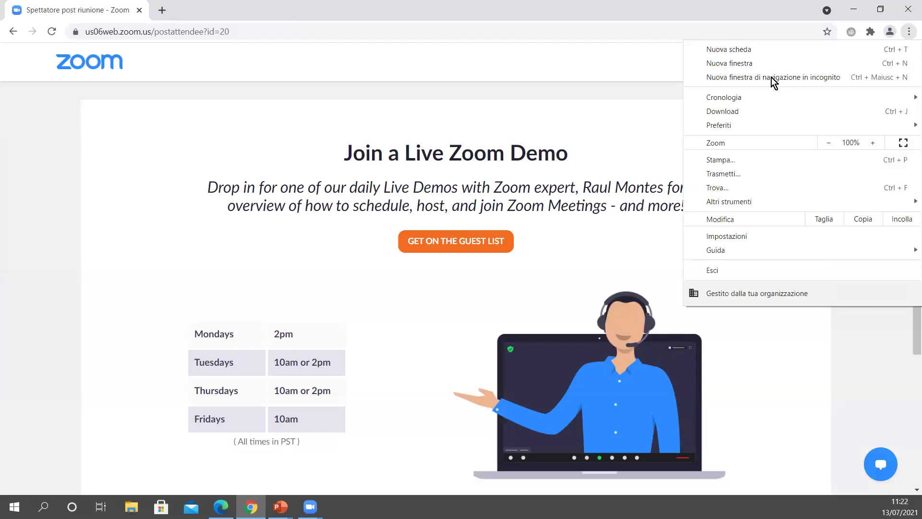
{"action": "mouse_move", "coordinate": [745, 100]}
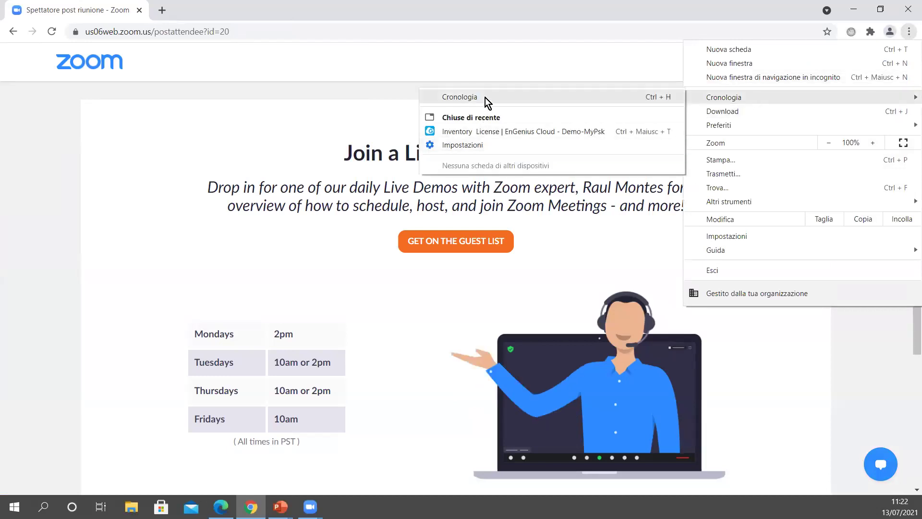
{"action": "left_click", "coordinate": [485, 98]}
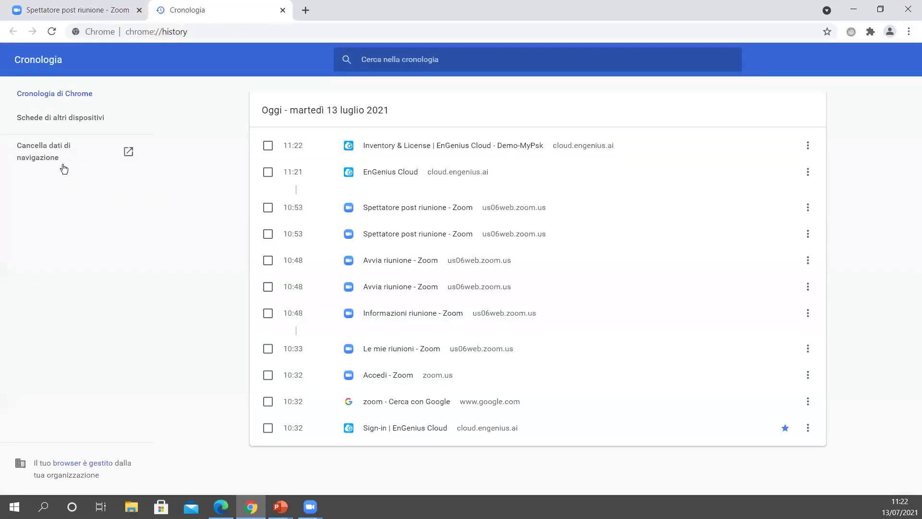
{"action": "left_click", "coordinate": [63, 167]}
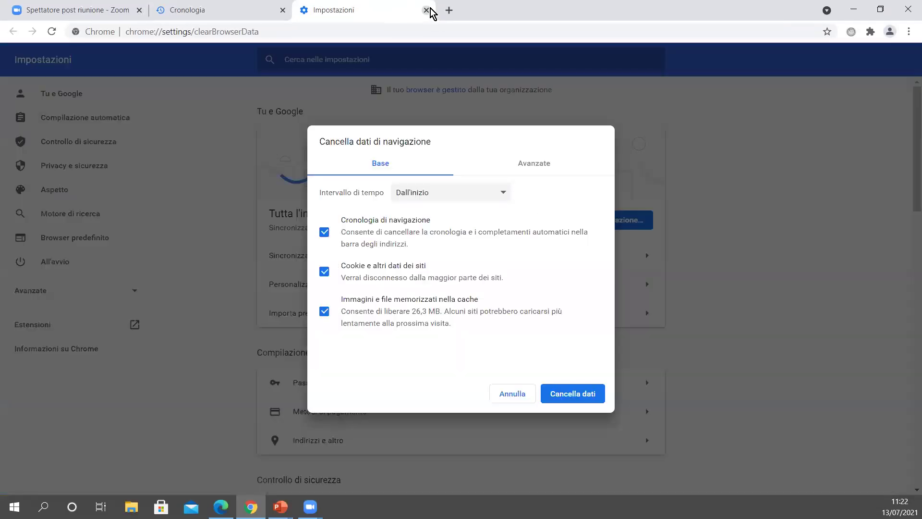
{"action": "left_click", "coordinate": [426, 10]}
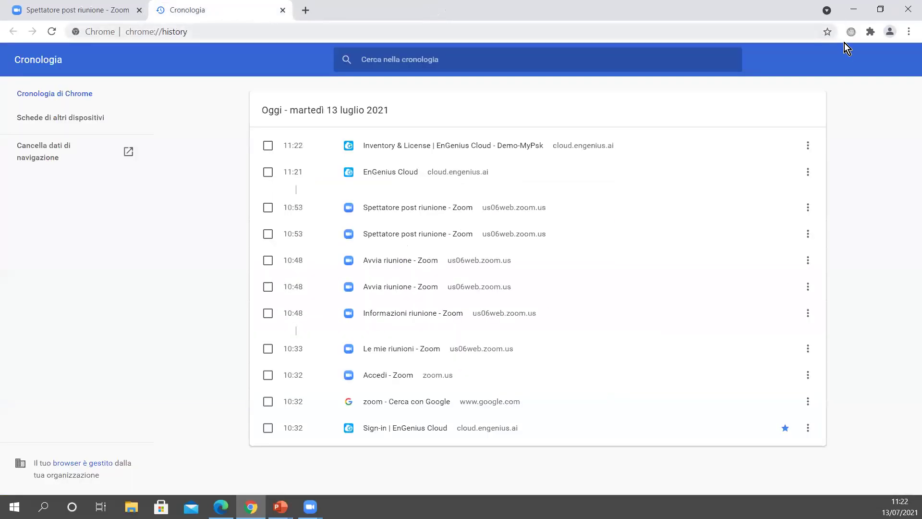
Step: Reopen the 'Sign-in | EnGenius Cloud' bookmark and sign back in
{"action": "left_click", "coordinate": [909, 32]}
{"action": "mouse_move", "coordinate": [744, 129]}
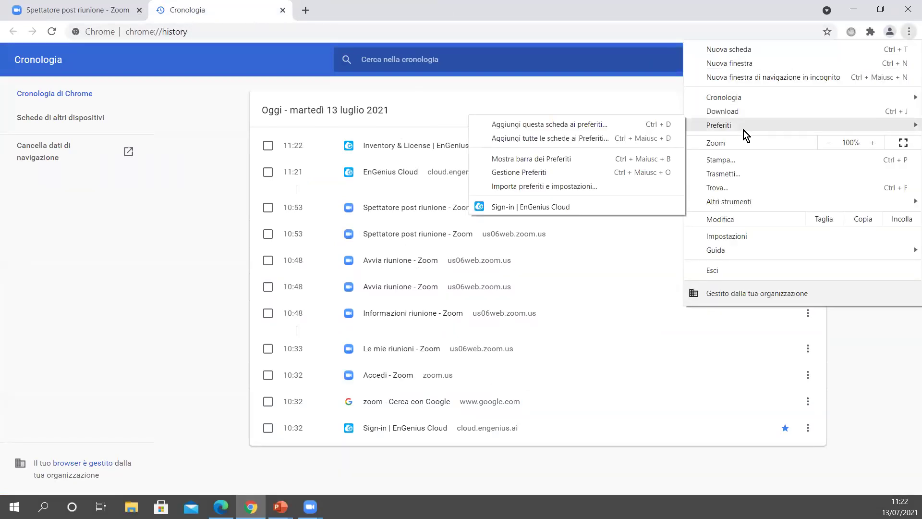
{"action": "left_click", "coordinate": [526, 207]}
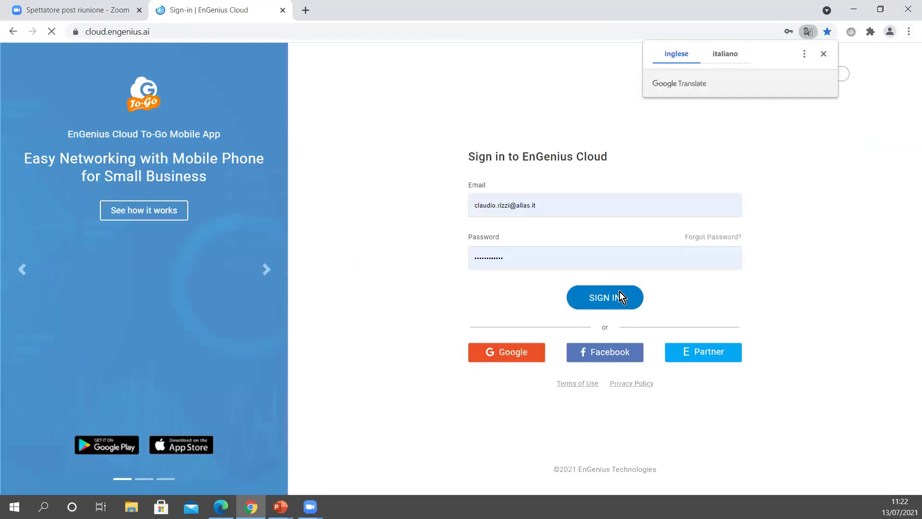
{"action": "left_click", "coordinate": [619, 296]}
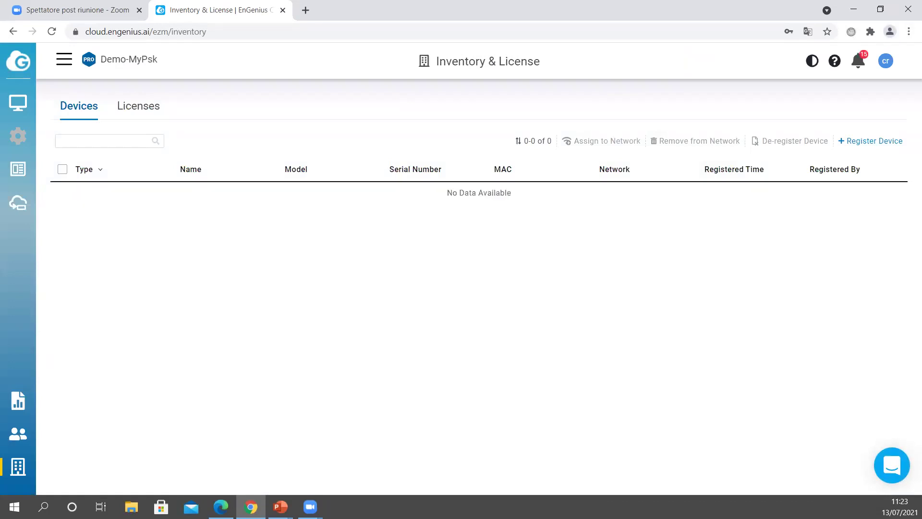
Step: Sign in to EnGenius Cloud in a maximized Microsoft Edge window using the account password
{"action": "left_click", "coordinate": [221, 507]}
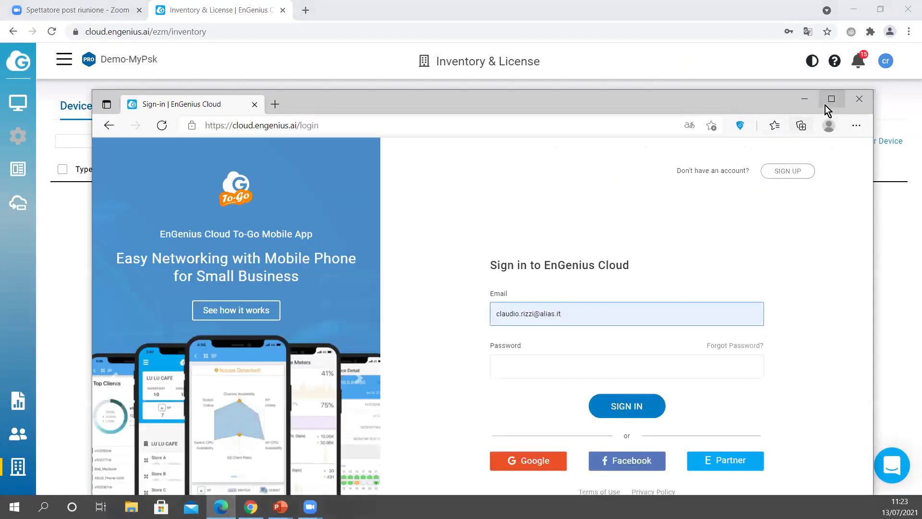
{"action": "left_click", "coordinate": [825, 102]}
{"action": "left_click", "coordinate": [556, 260]}
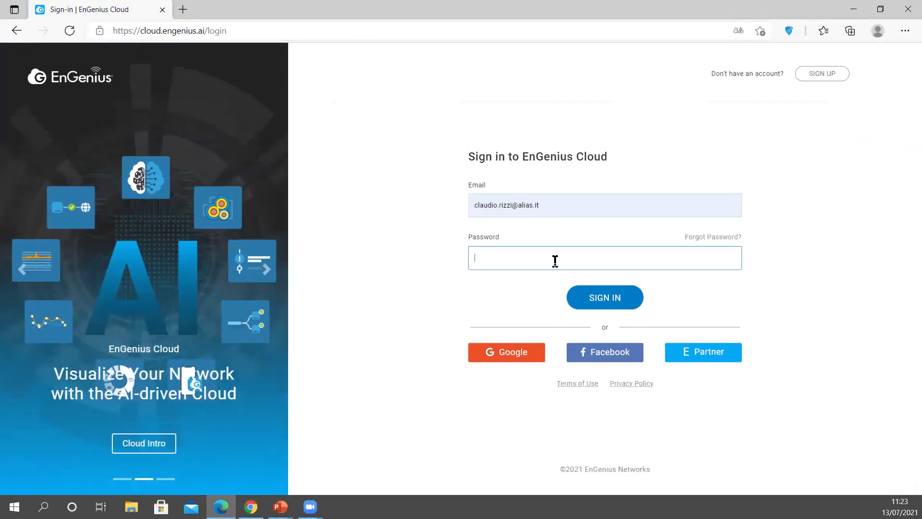
{"action": "type", "text": "••••••••••••"}
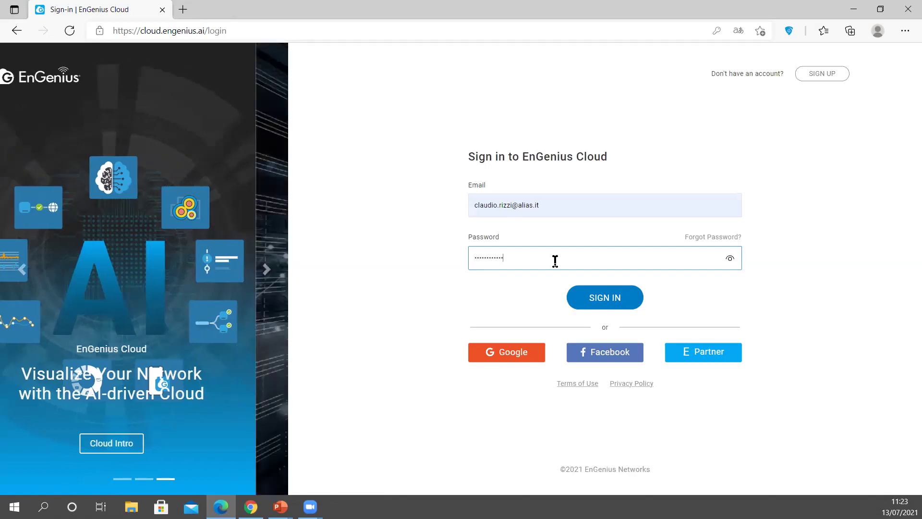
{"action": "left_click", "coordinate": [614, 296]}
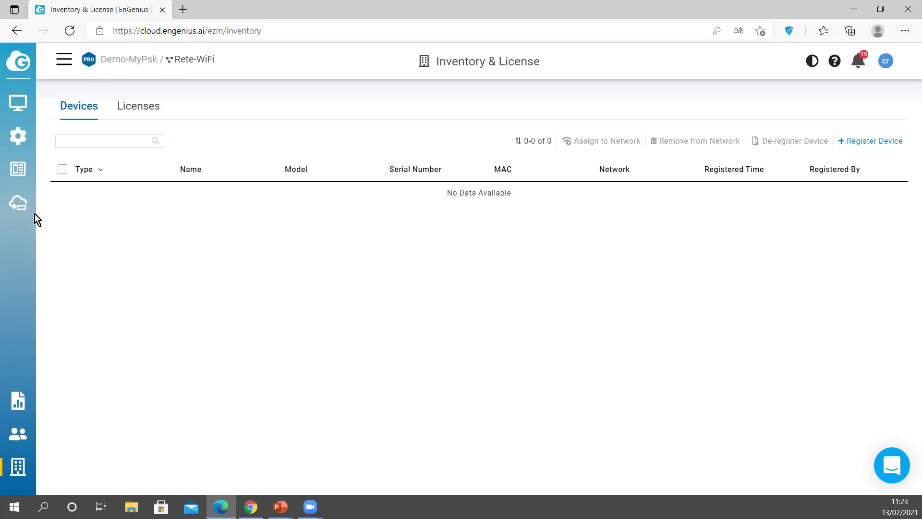
Step: On Backup & Restore, add a backup named 'backup' for the Rete-WiFi network and apply it
{"action": "mouse_move", "coordinate": [18, 472]}
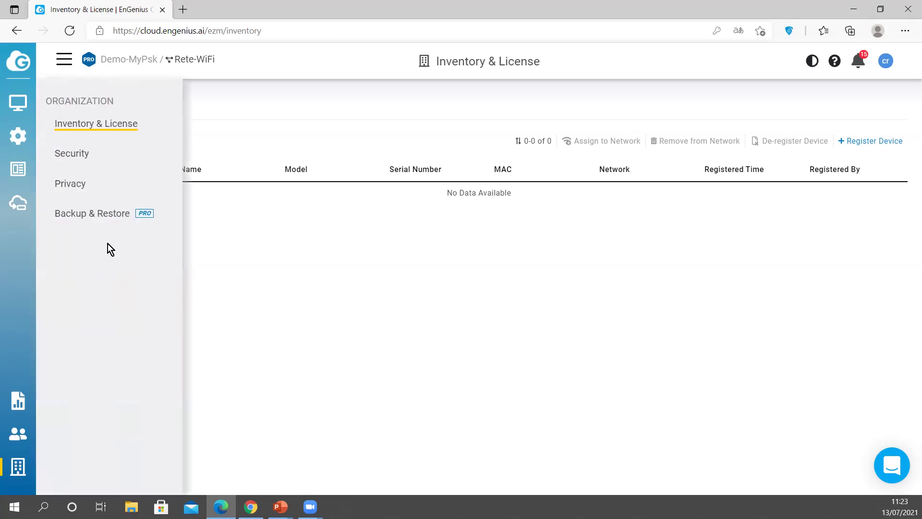
{"action": "left_click", "coordinate": [93, 223]}
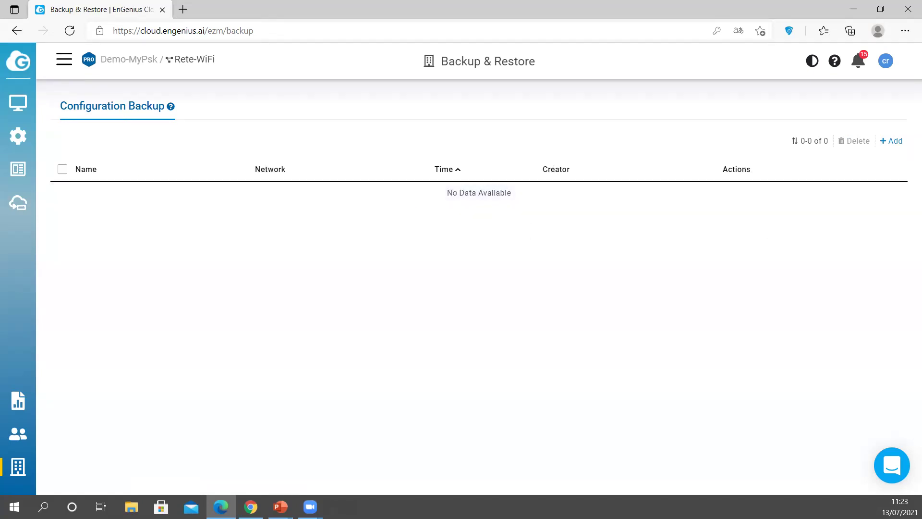
{"action": "left_click", "coordinate": [884, 144]}
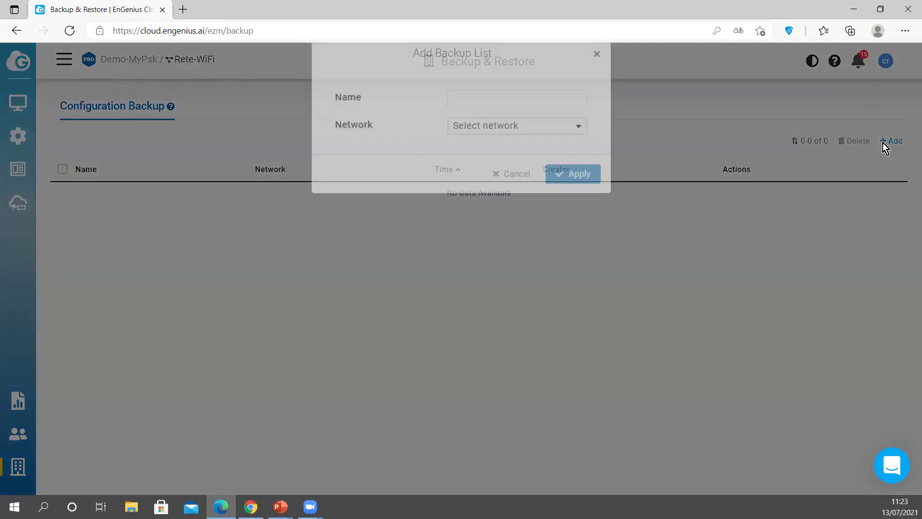
{"action": "left_click", "coordinate": [536, 122]}
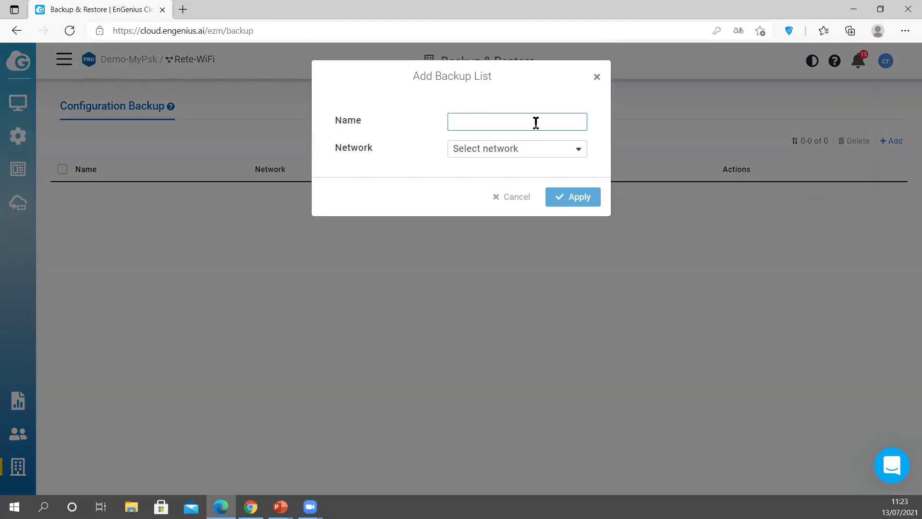
{"action": "type", "text": "abchup"}
{"action": "key", "text": "BackSpace"}
{"action": "key", "text": "BackSpace"}
{"action": "key", "text": "BackSpace"}
{"action": "key", "text": "BackSpace"}
{"action": "key", "text": "BackSpace"}
{"action": "key", "text": "BackSpace"}
{"action": "type", "text": "backup"}
{"action": "left_click", "coordinate": [550, 148]}
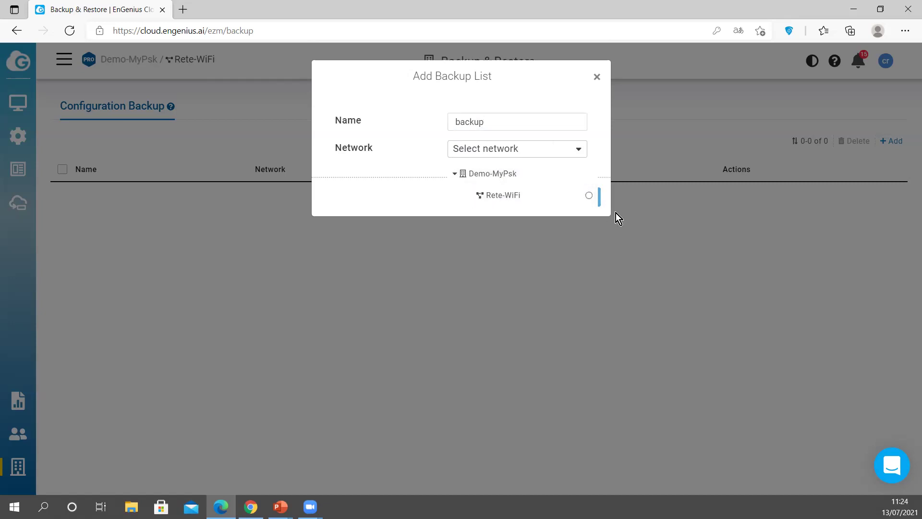
{"action": "left_click", "coordinate": [588, 196]}
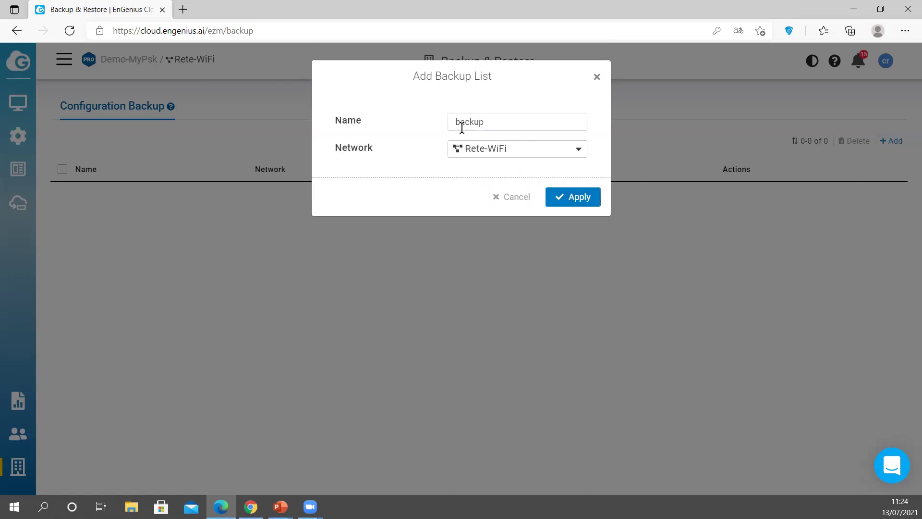
{"action": "left_click", "coordinate": [579, 207]}
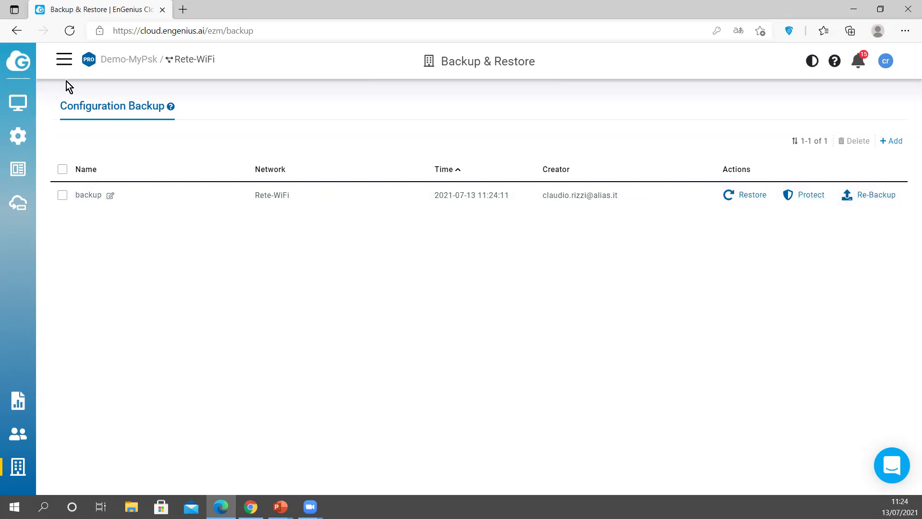
Step: Switch to the Rete-WiFi network and open its SSID list under Configure
{"action": "left_click", "coordinate": [67, 58]}
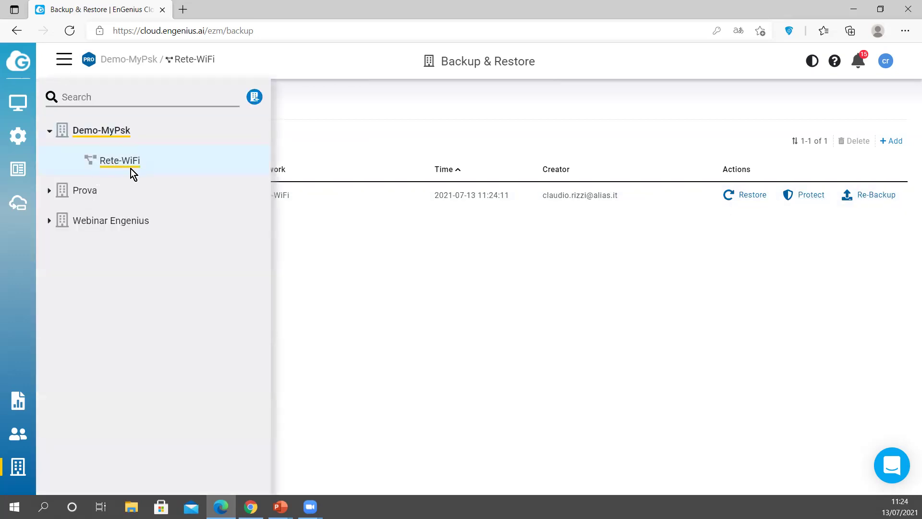
{"action": "left_click", "coordinate": [430, 249]}
{"action": "mouse_move", "coordinate": [17, 142]}
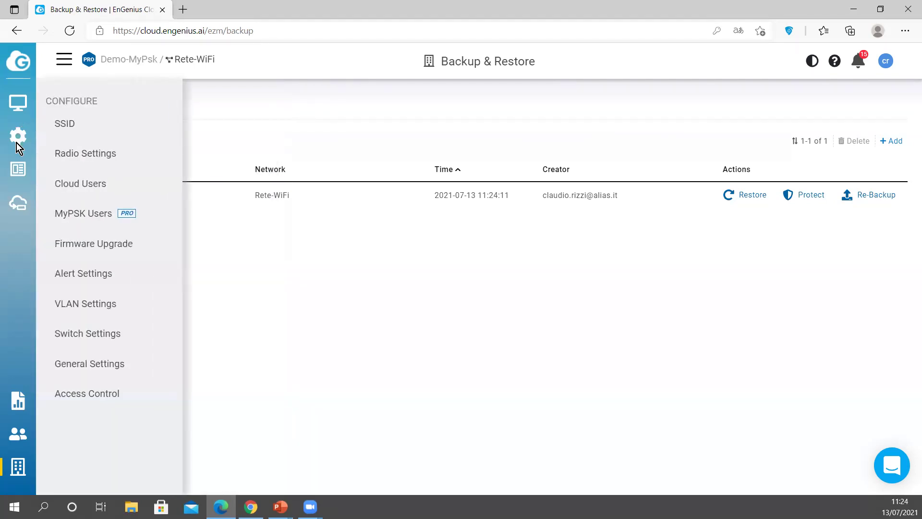
{"action": "left_click", "coordinate": [73, 129]}
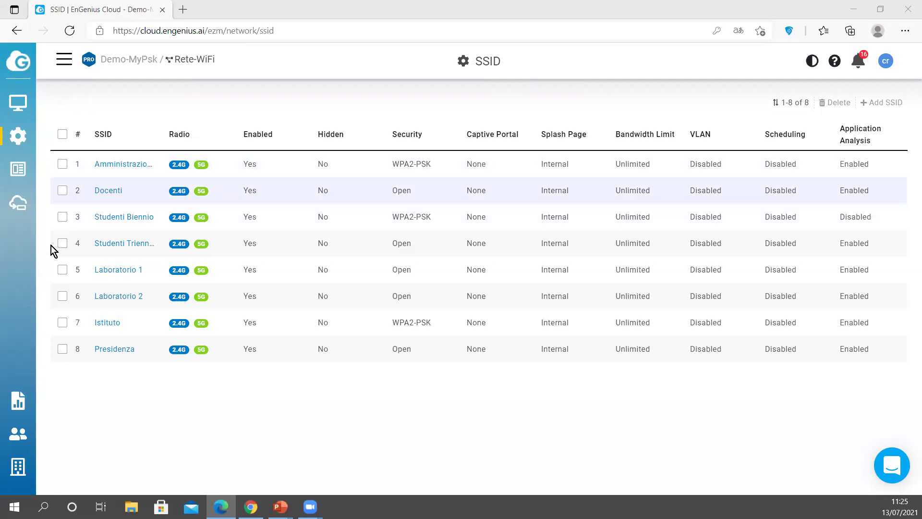
Step: Verify Istituto keeps WPA2-MyPSK with Cloud MyPSK Users as source, then open MyPSK Users
{"action": "left_click", "coordinate": [107, 324]}
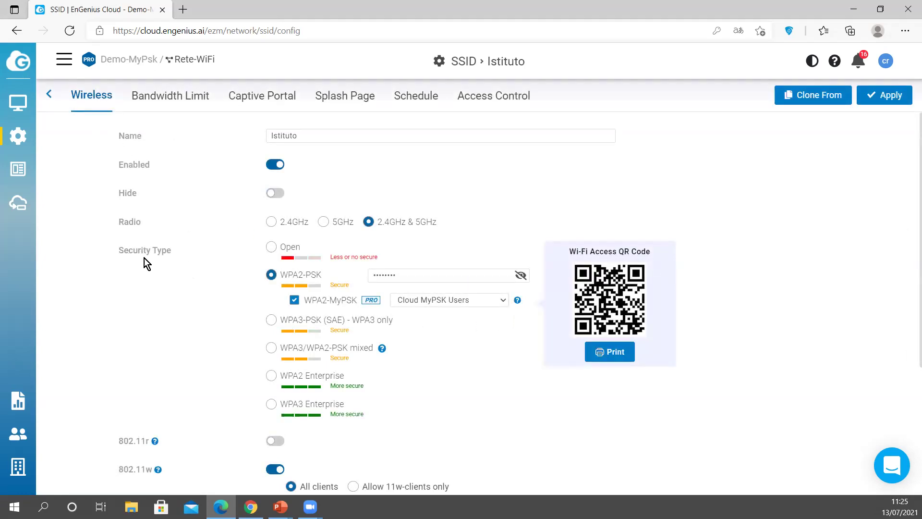
{"action": "left_click", "coordinate": [295, 300]}
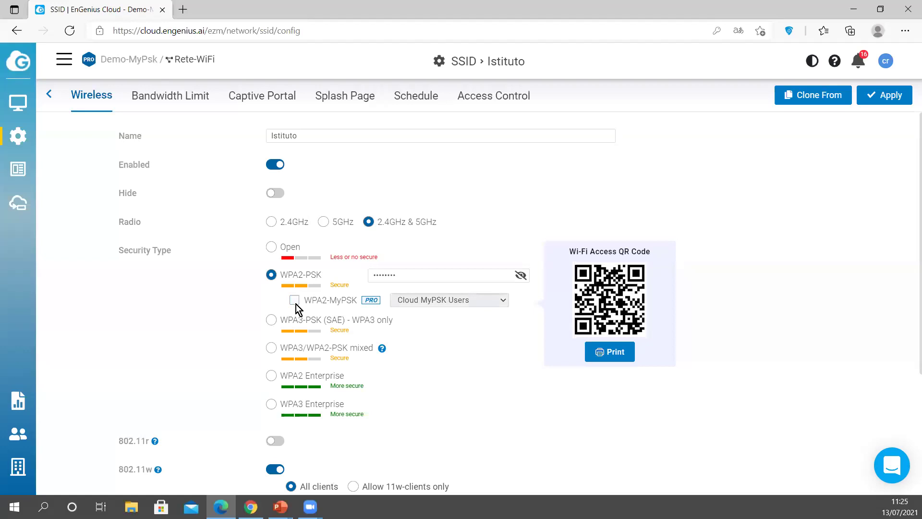
{"action": "left_click", "coordinate": [295, 301]}
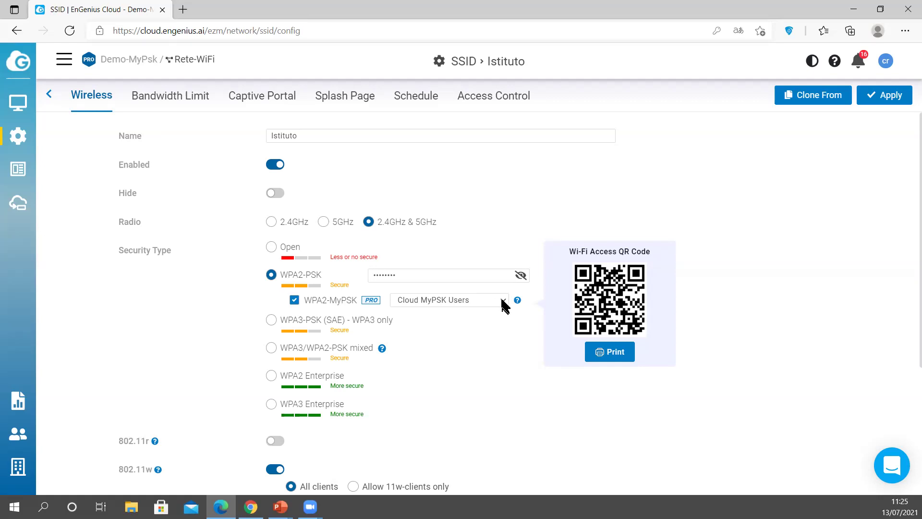
{"action": "left_click", "coordinate": [501, 299]}
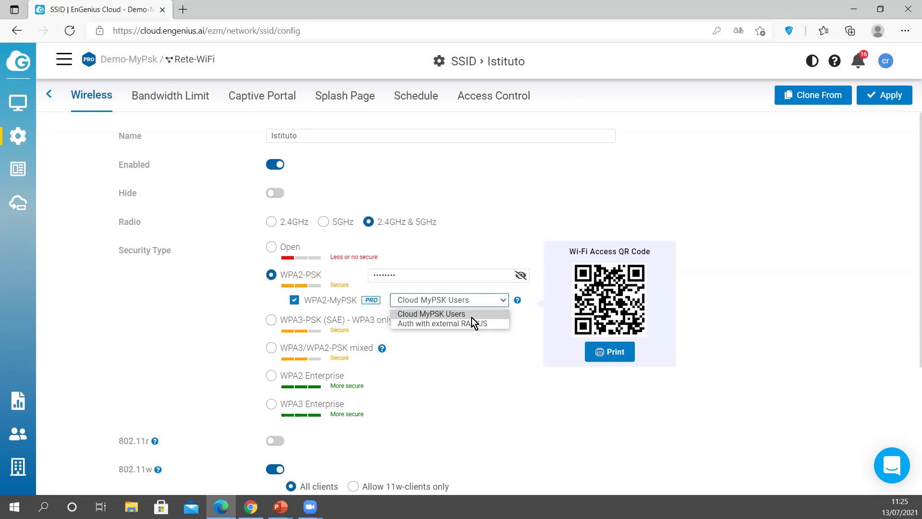
{"action": "left_click", "coordinate": [471, 316]}
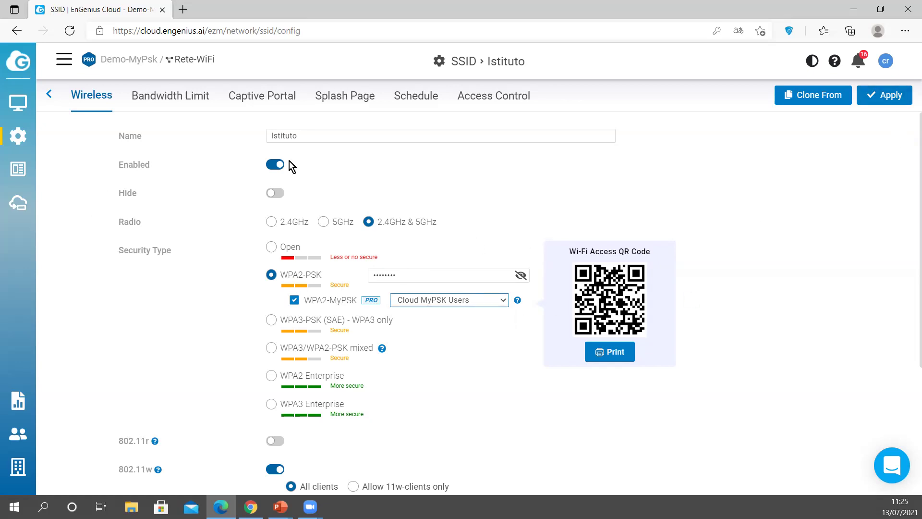
{"action": "mouse_move", "coordinate": [19, 133]}
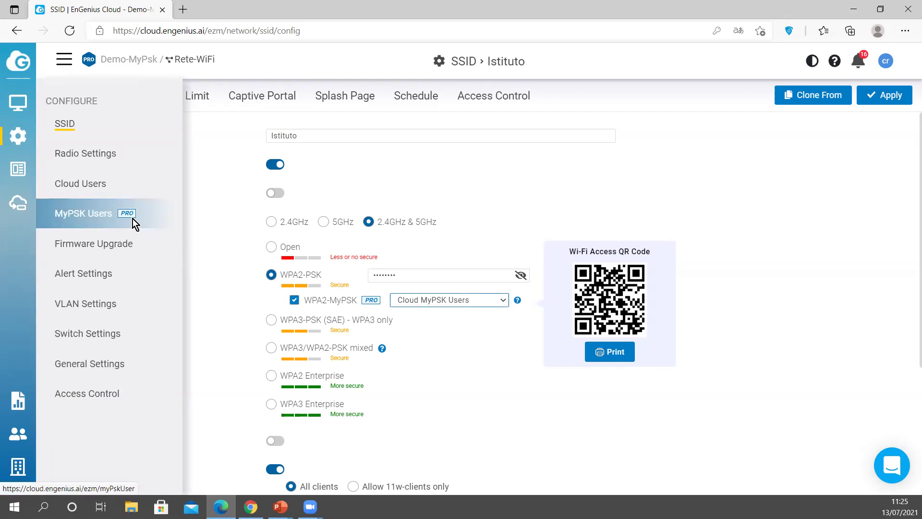
{"action": "left_click", "coordinate": [94, 217]}
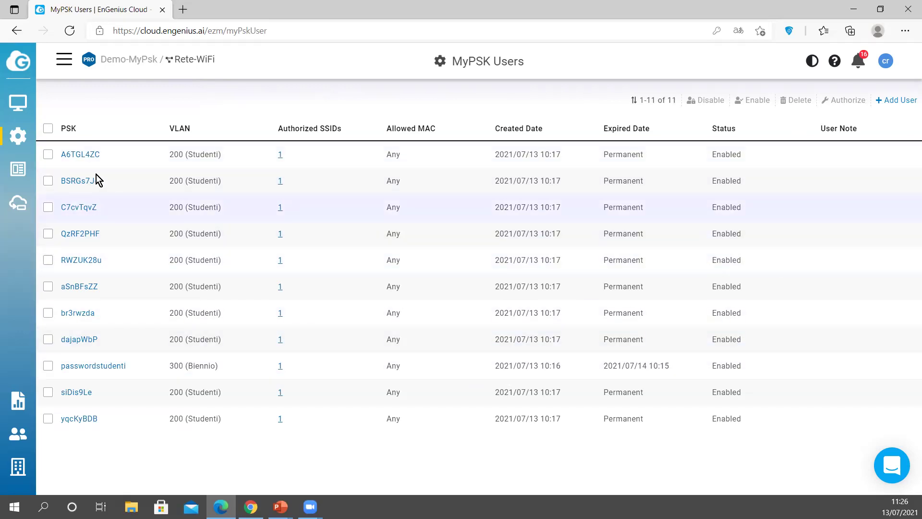
Step: Select all 11 MyPSK users and delete them, confirming with Apply
{"action": "left_click", "coordinate": [48, 128]}
{"action": "left_click", "coordinate": [799, 100]}
{"action": "left_click", "coordinate": [572, 162]}
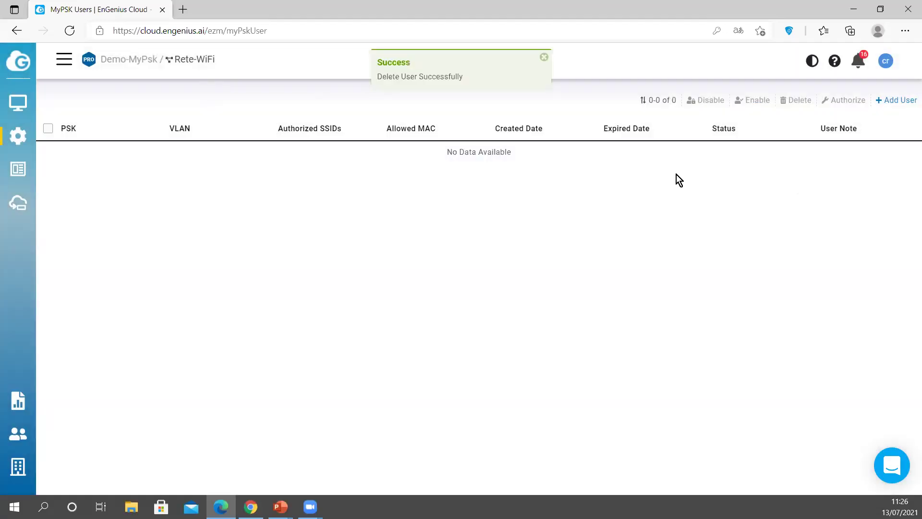
{"action": "left_click", "coordinate": [896, 100]}
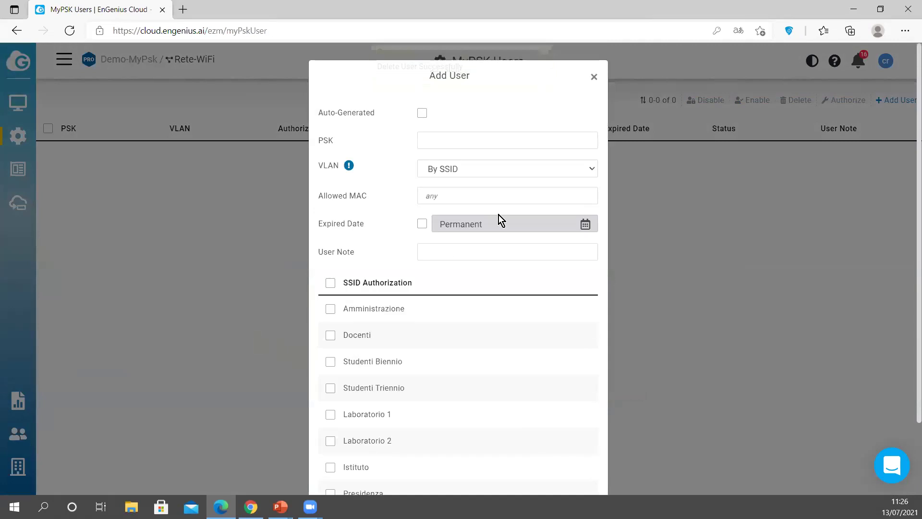
{"action": "left_click", "coordinate": [430, 139]}
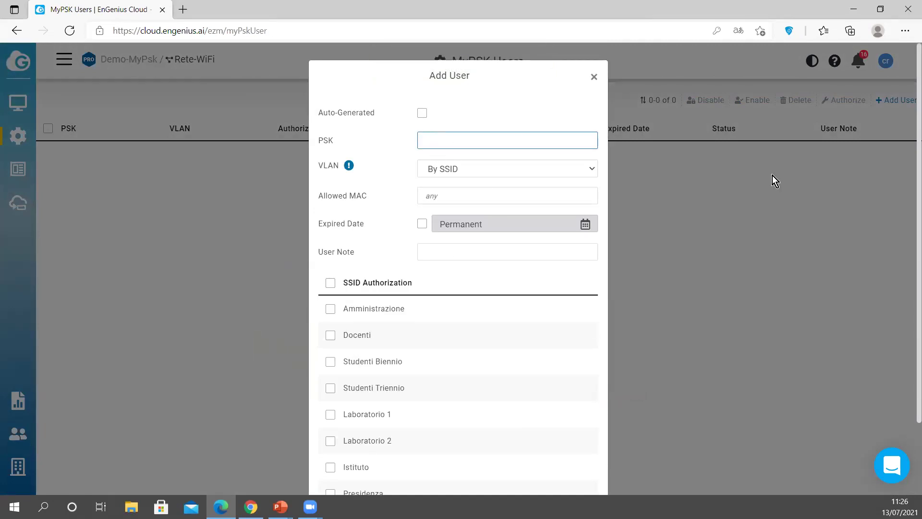
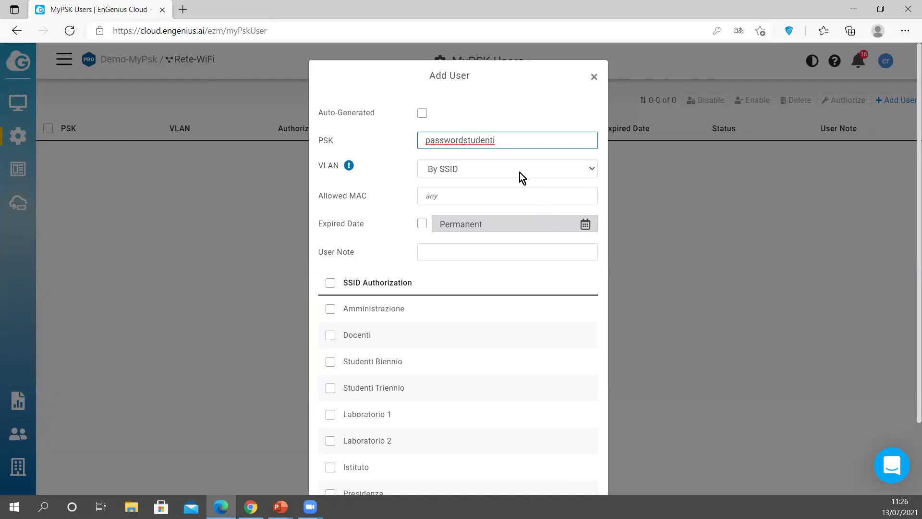
{"action": "left_click", "coordinate": [478, 166]}
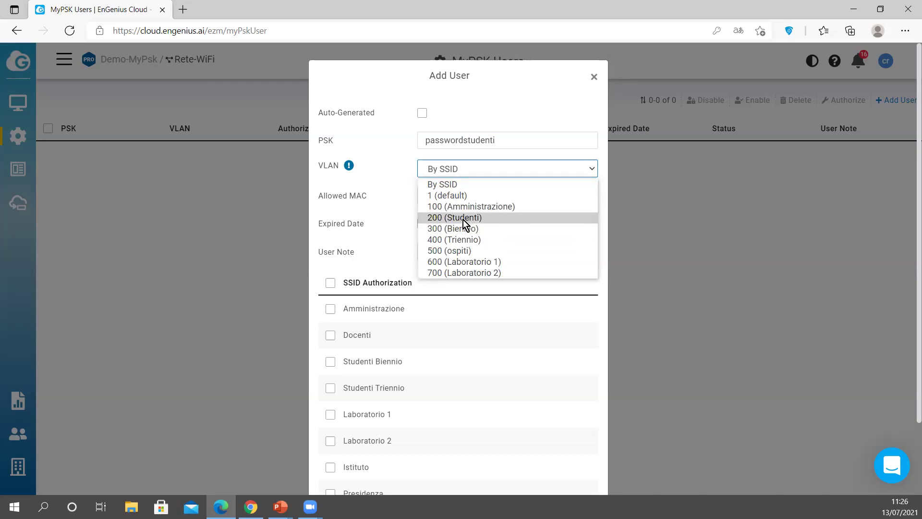
{"action": "left_click", "coordinate": [463, 220]}
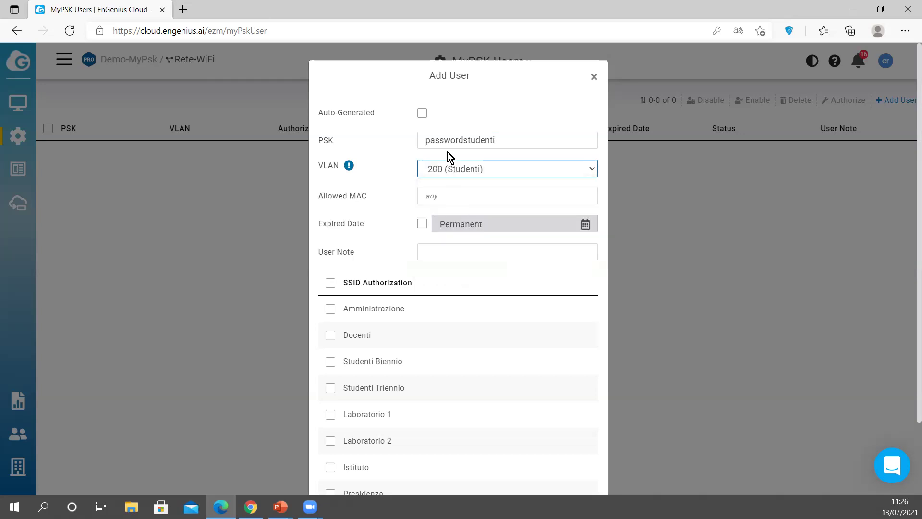
Step: Keep the key permanent, authorize it for the Istituto SSID, and save the user
{"action": "left_click", "coordinate": [422, 222]}
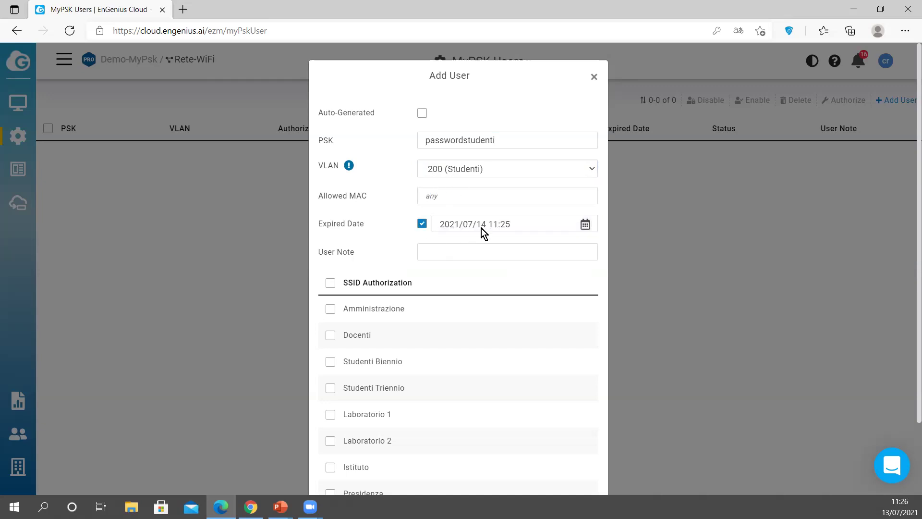
{"action": "left_click", "coordinate": [423, 225]}
{"action": "scroll", "coordinate": [428, 250], "scroll_direction": "down", "scroll_amount": 2}
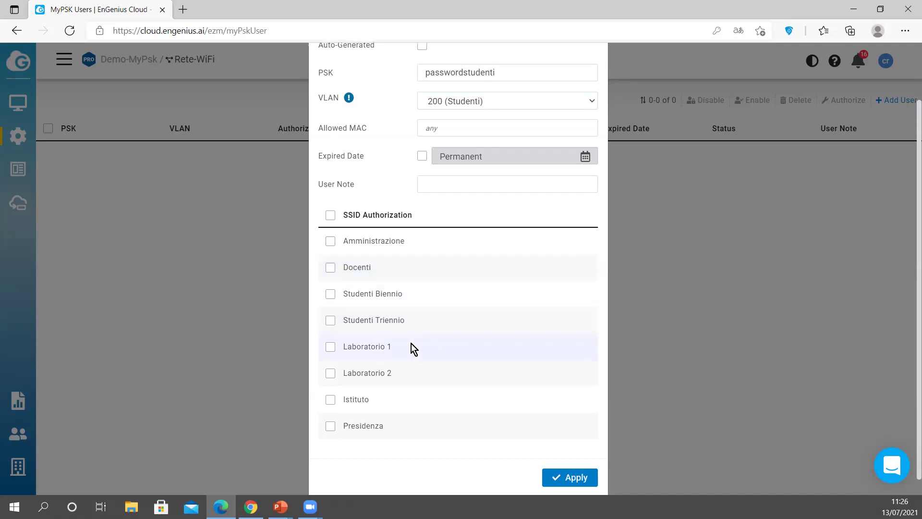
{"action": "scroll", "coordinate": [410, 283], "scroll_direction": "up", "scroll_amount": 1}
{"action": "scroll", "coordinate": [408, 260], "scroll_direction": "up", "scroll_amount": 1}
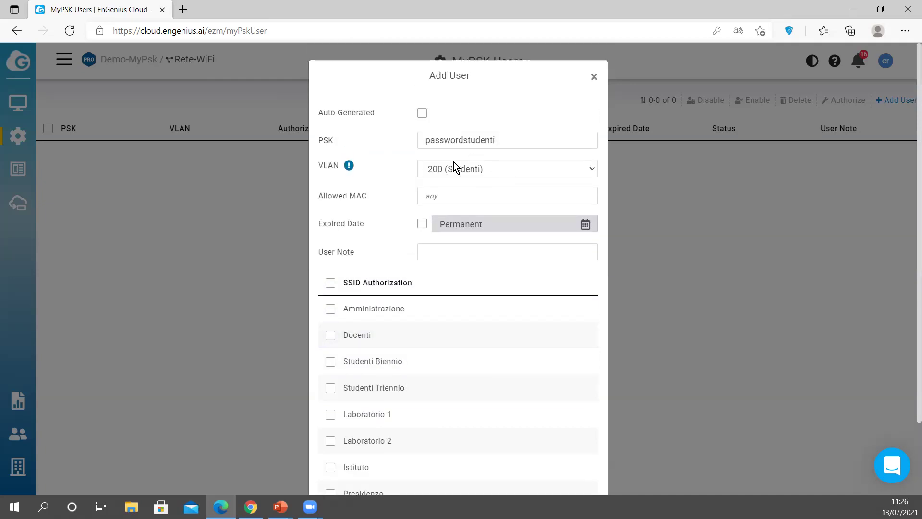
{"action": "scroll", "coordinate": [403, 254], "scroll_direction": "down", "scroll_amount": 2}
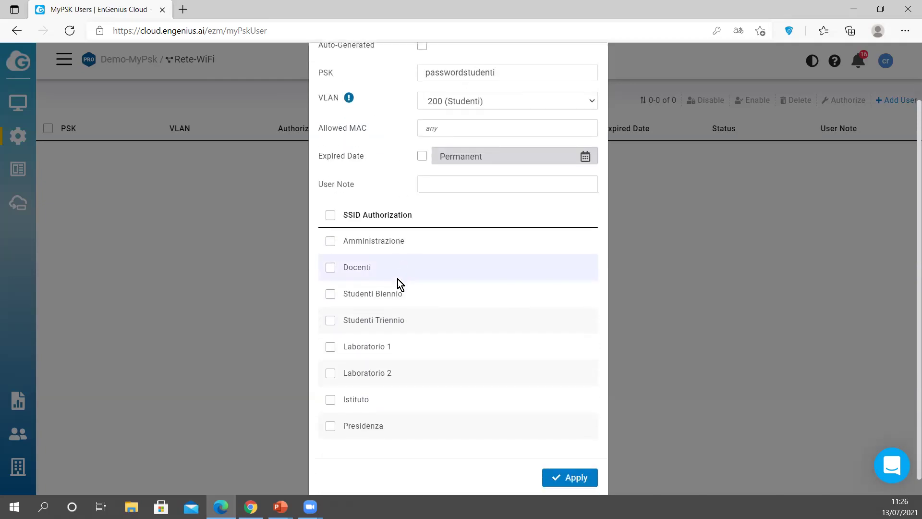
{"action": "left_click", "coordinate": [336, 405]}
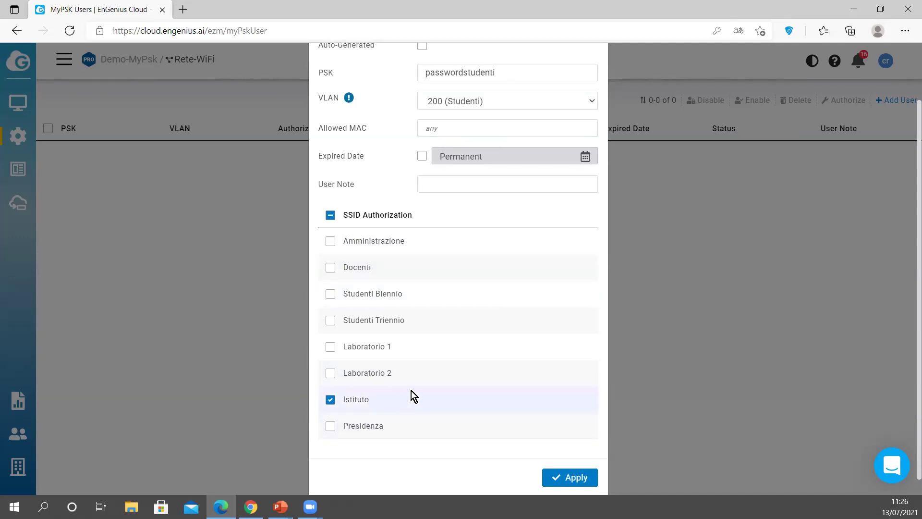
{"action": "scroll", "coordinate": [492, 352], "scroll_direction": "up", "scroll_amount": 2}
{"action": "scroll", "coordinate": [490, 356], "scroll_direction": "down", "scroll_amount": 2}
{"action": "left_click", "coordinate": [595, 477]}
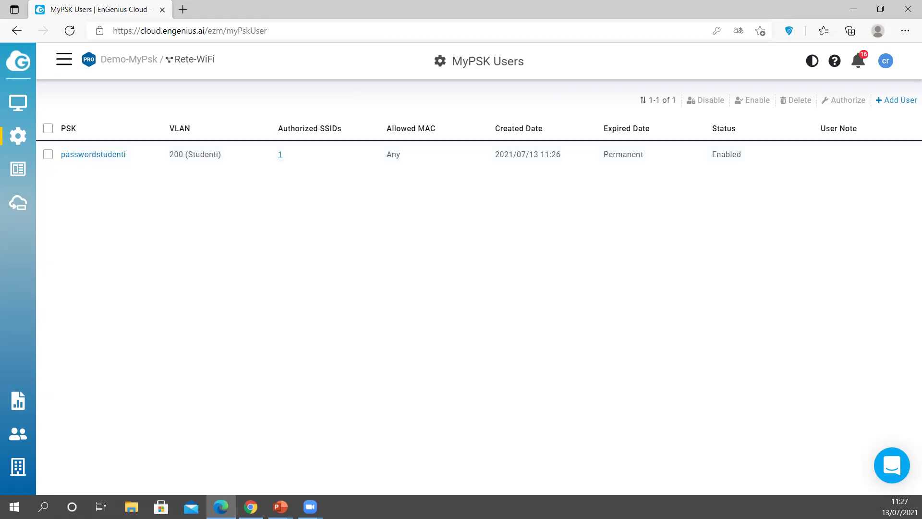
Step: Auto-generate 10 PSK users on VLAN 100 (Amministrazione), authorized for the Istituto SSID
{"action": "left_click", "coordinate": [890, 99]}
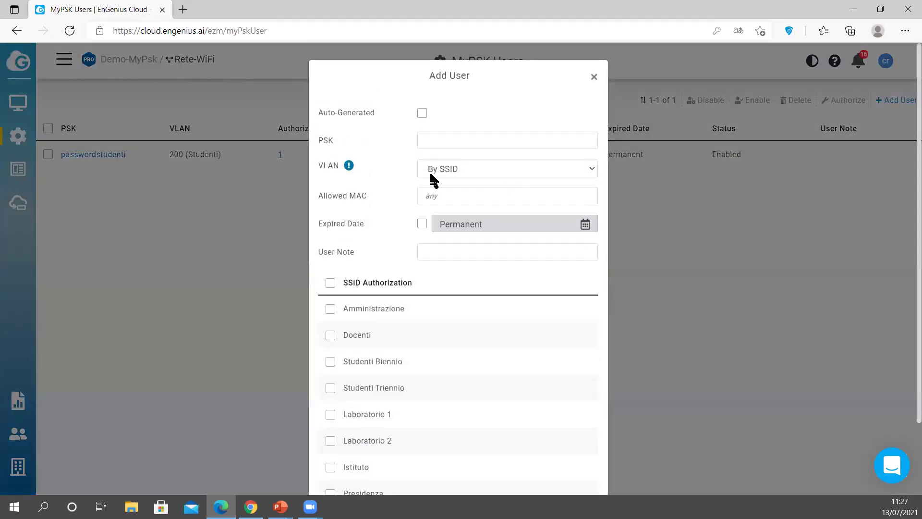
{"action": "left_click", "coordinate": [423, 114]}
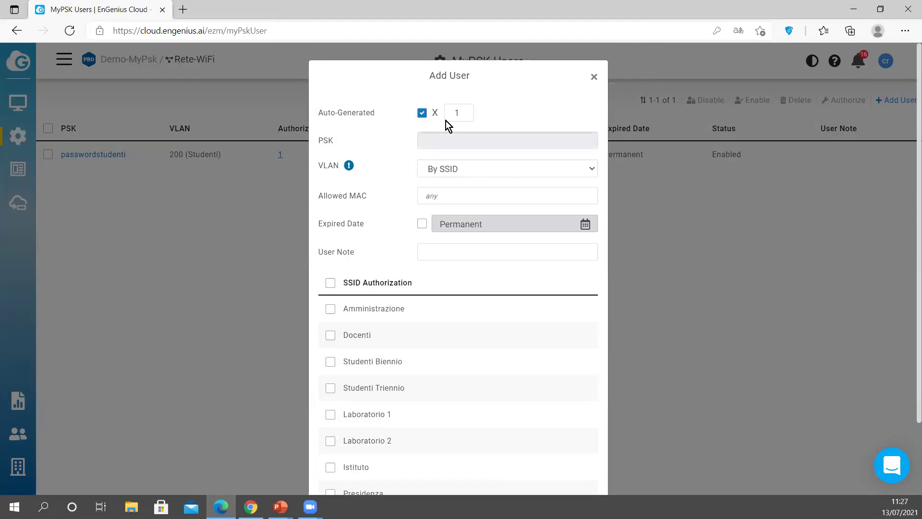
{"action": "left_click", "coordinate": [459, 114]}
{"action": "type", "text": "0"}
{"action": "left_click", "coordinate": [466, 170]}
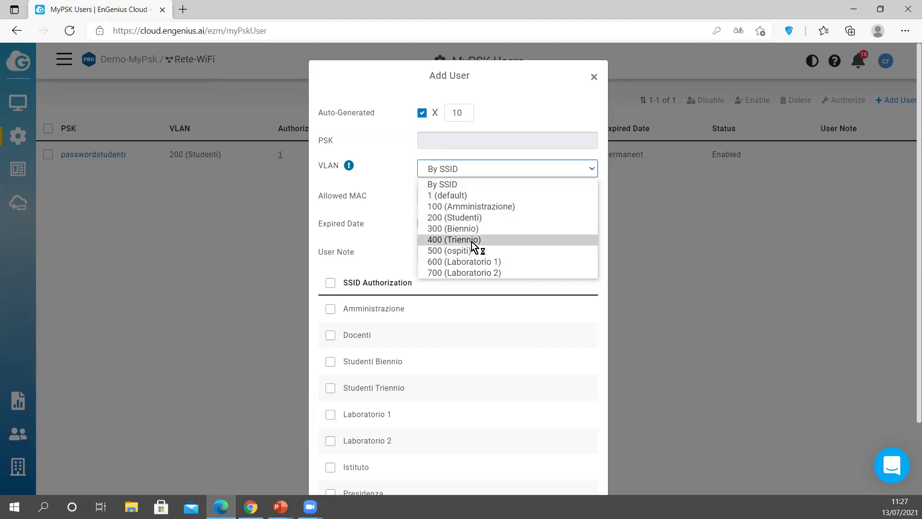
{"action": "left_click", "coordinate": [467, 208]}
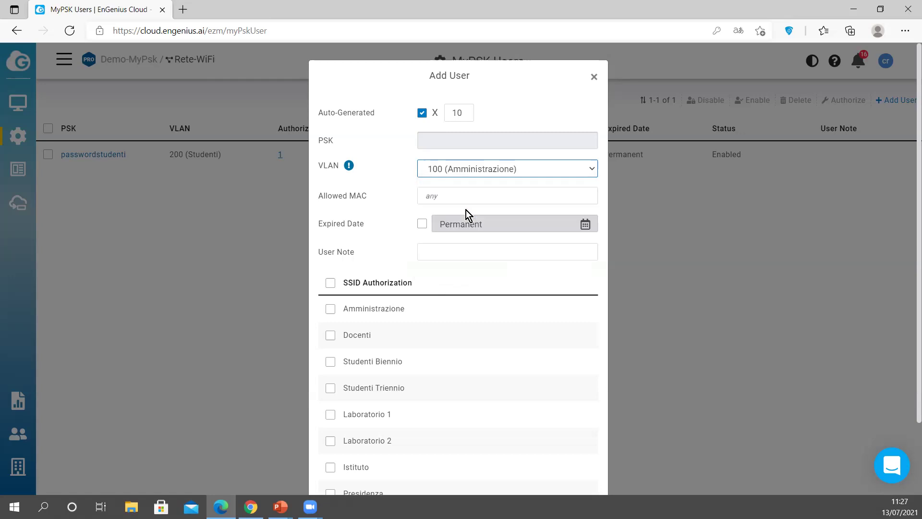
{"action": "left_click", "coordinate": [341, 467]}
{"action": "scroll", "coordinate": [686, 319], "scroll_direction": "down", "scroll_amount": 2}
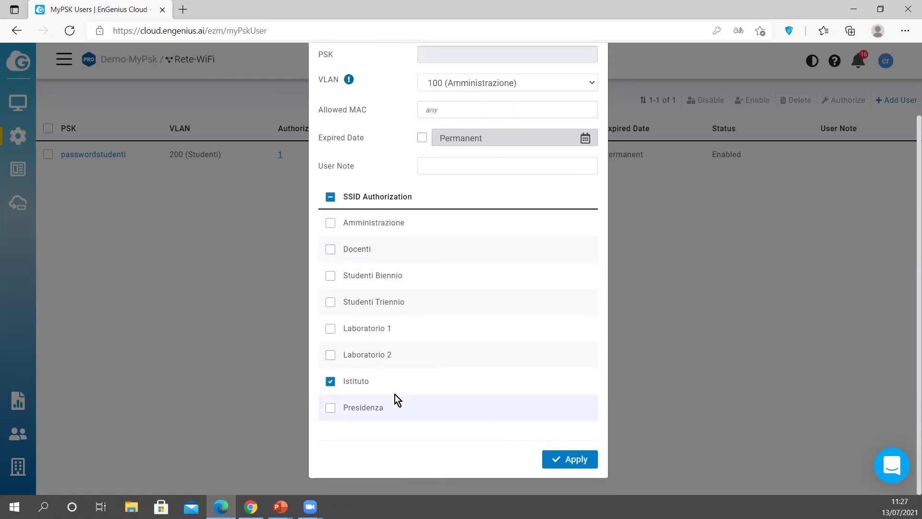
{"action": "left_click", "coordinate": [578, 462]}
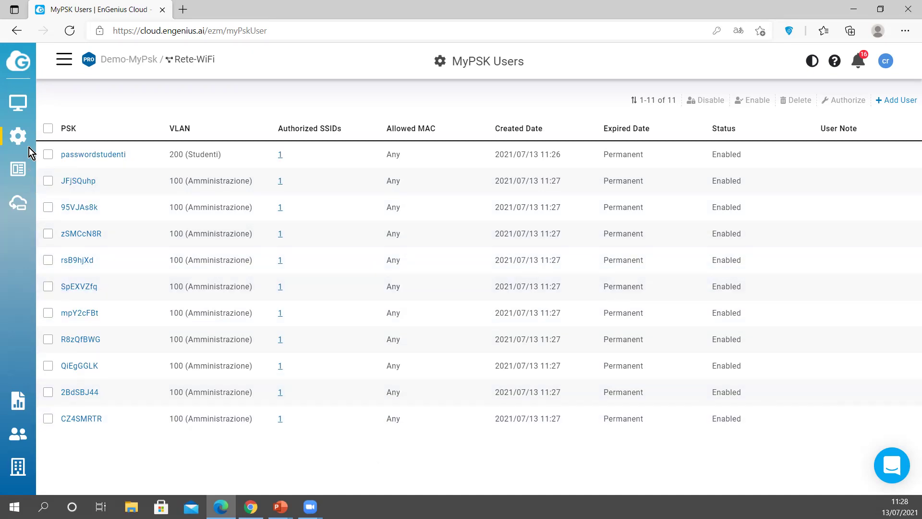
{"action": "mouse_move", "coordinate": [37, 130]}
{"action": "mouse_move", "coordinate": [11, 142]}
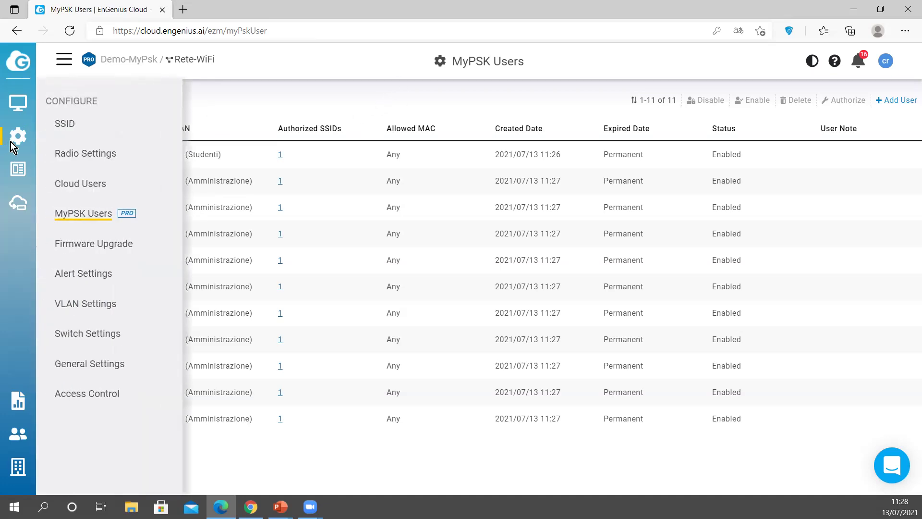
Step: Open Alert Settings and check the AP severity options, leaving it at Warning
{"action": "left_click", "coordinate": [101, 277]}
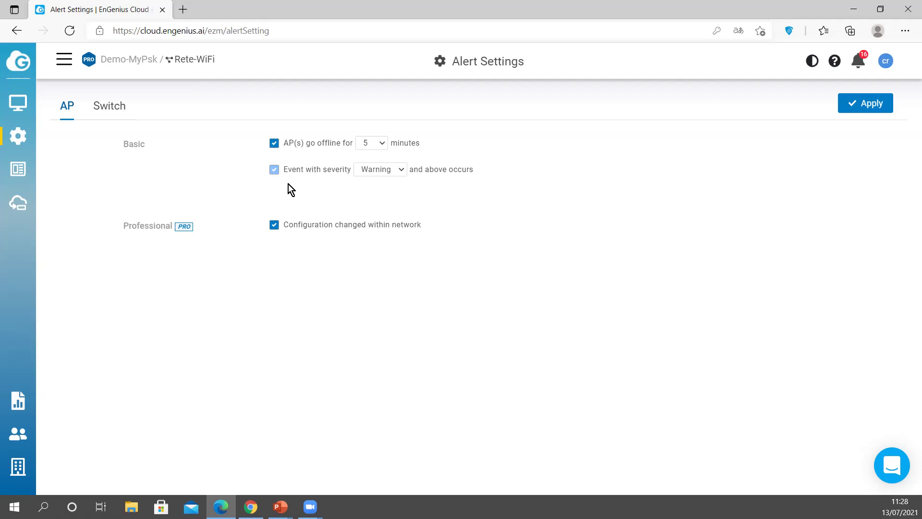
{"action": "left_click", "coordinate": [384, 176]}
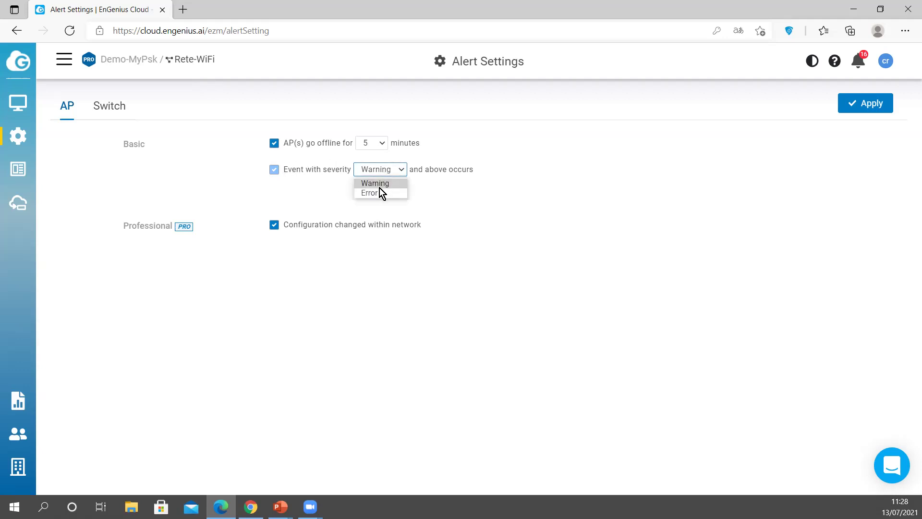
{"action": "left_click", "coordinate": [482, 209]}
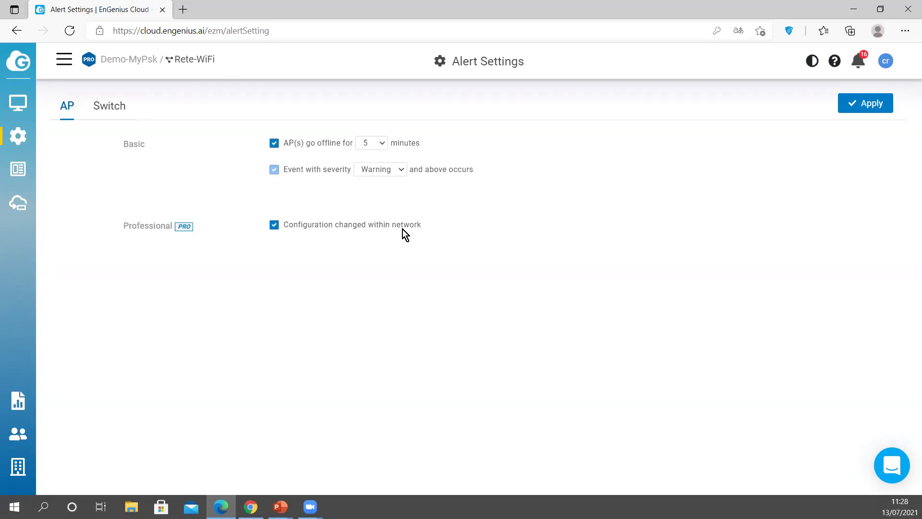
Step: Show the Switch alert settings and keep the event severity at Warning
{"action": "left_click", "coordinate": [111, 112]}
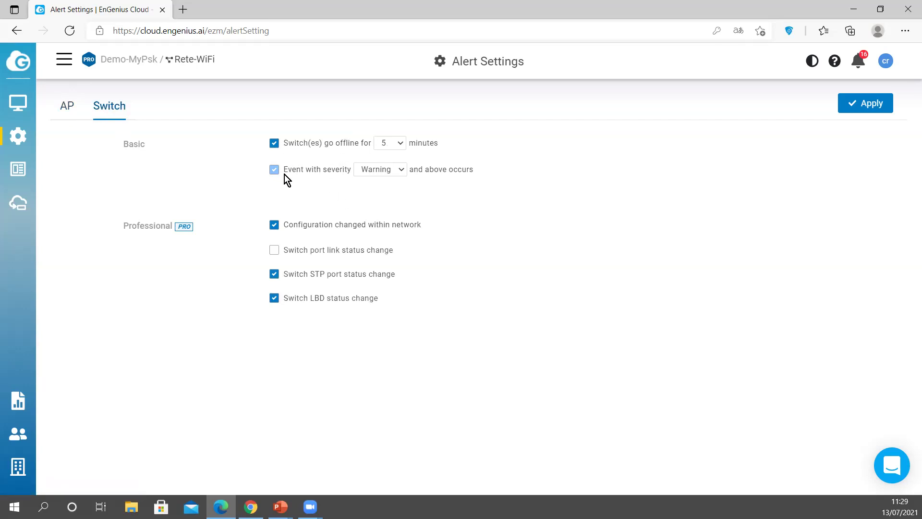
{"action": "left_click", "coordinate": [396, 172]}
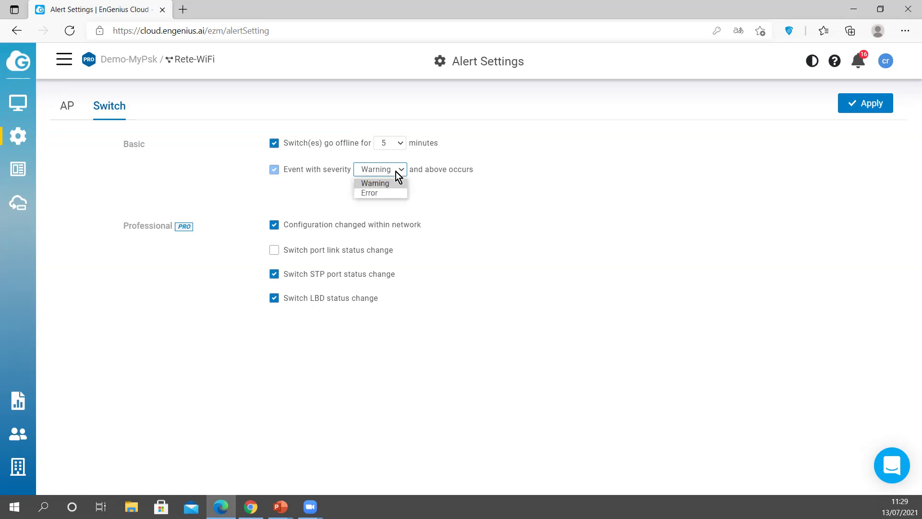
{"action": "left_click", "coordinate": [470, 189]}
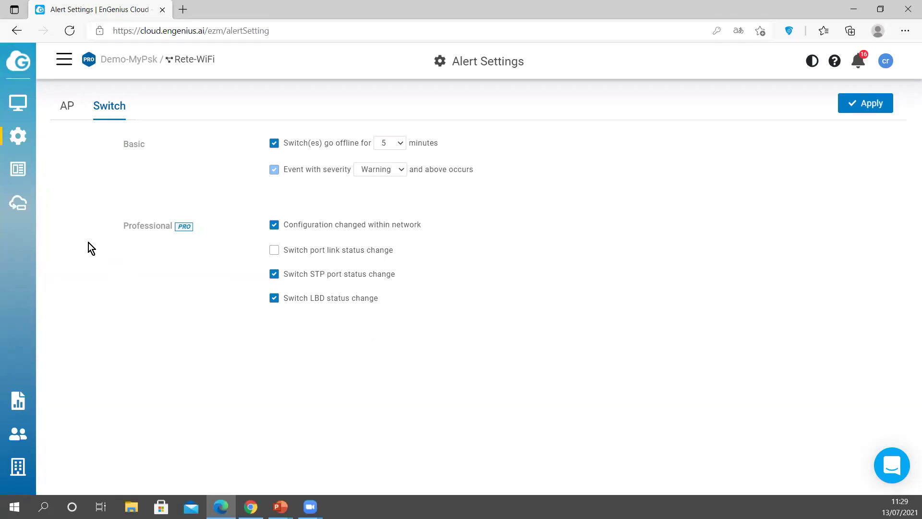
{"action": "mouse_move", "coordinate": [7, 140]}
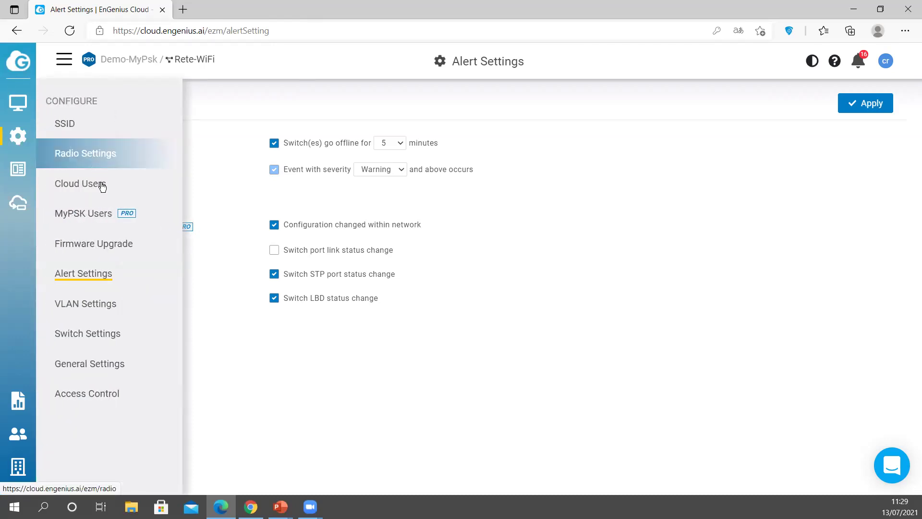
Step: Open the Istituto SSID and look over its WPA2-MyPSK wireless security settings
{"action": "left_click", "coordinate": [89, 124]}
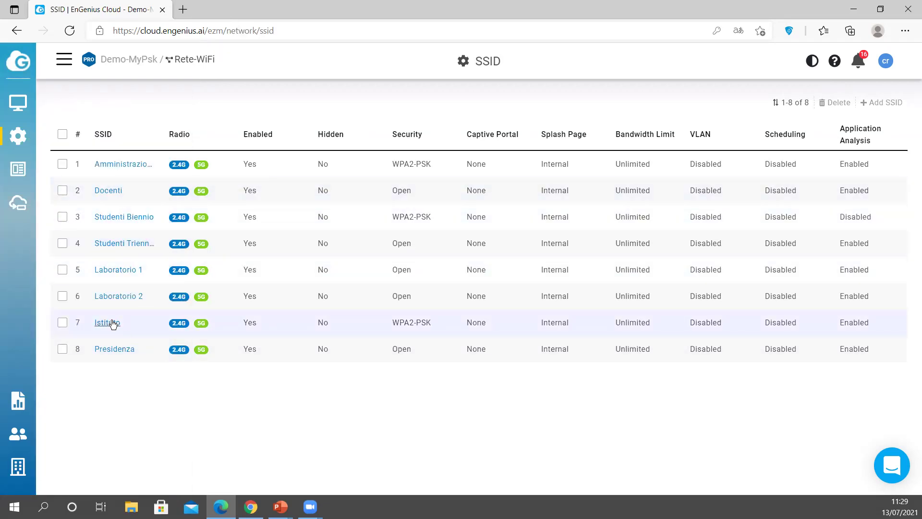
{"action": "left_click", "coordinate": [108, 323]}
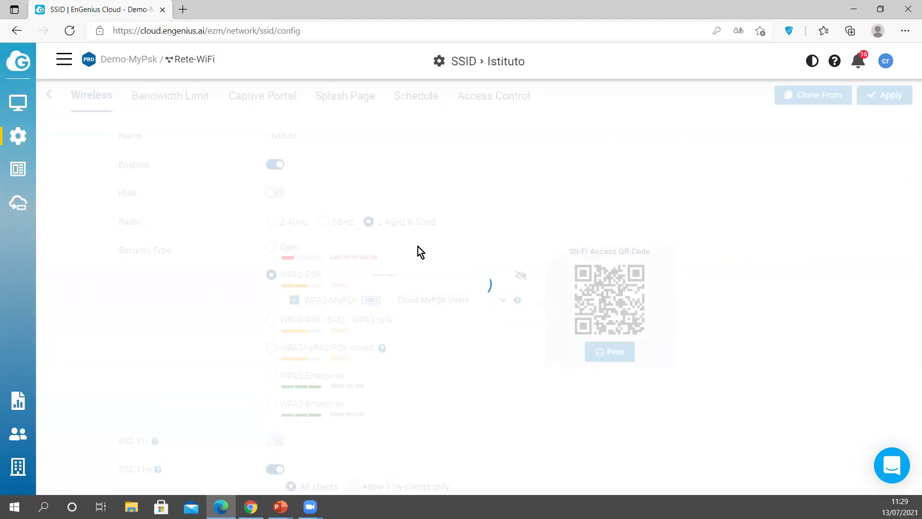
{"action": "scroll", "coordinate": [481, 261], "scroll_direction": "down", "scroll_amount": 4}
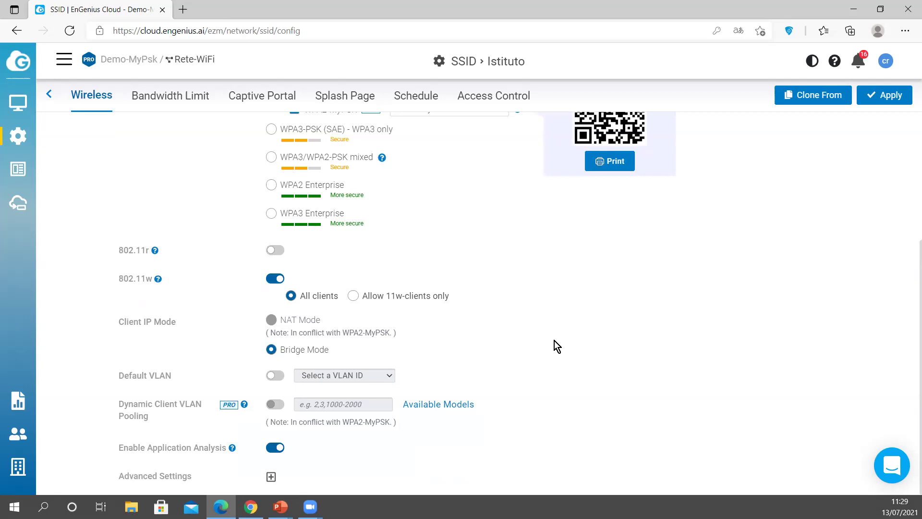
{"action": "scroll", "coordinate": [552, 336], "scroll_direction": "up", "scroll_amount": 4}
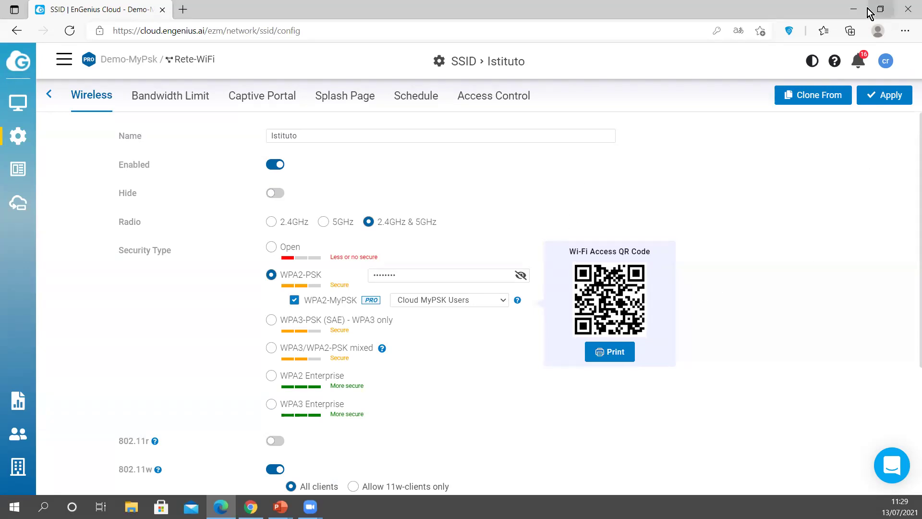
Step: Minimize Edge and bring up the PowerPoint slide 'Visualizzazione Topologica Avanzata'
{"action": "left_click", "coordinate": [849, 14]}
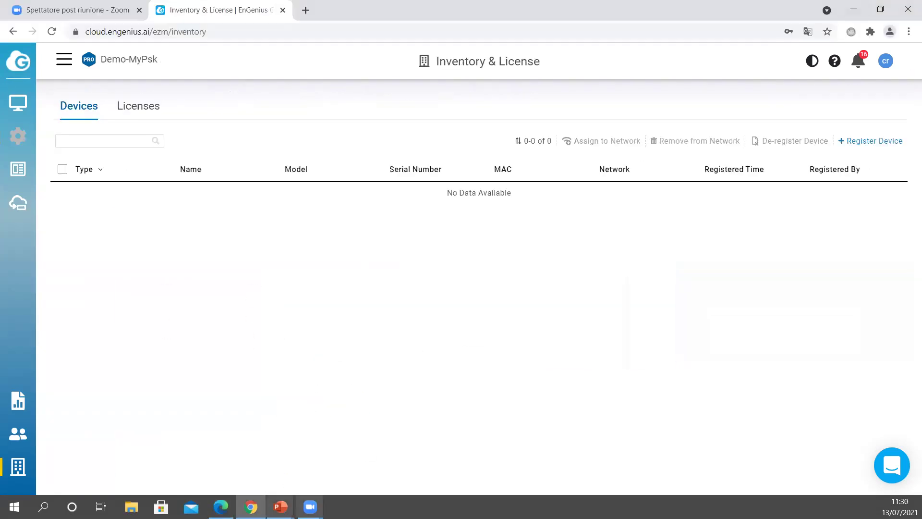
{"action": "mouse_move", "coordinate": [280, 507]}
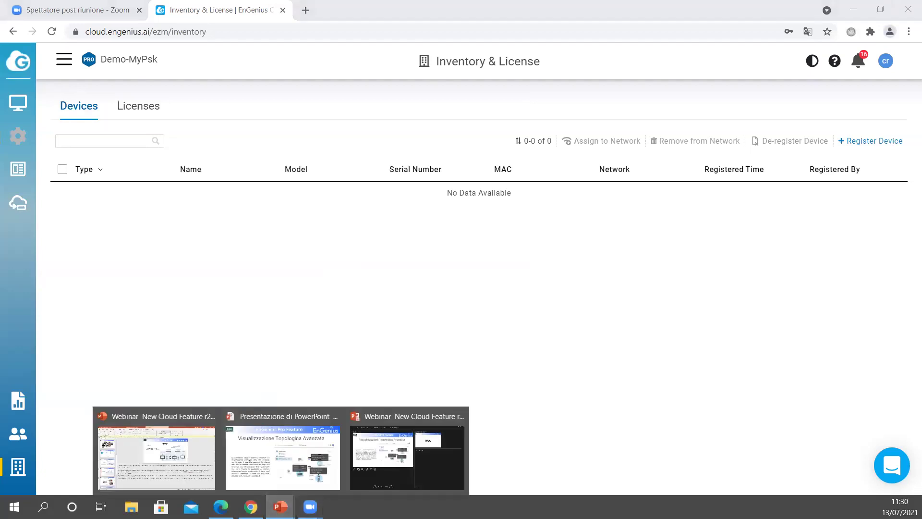
{"action": "left_click", "coordinate": [309, 462]}
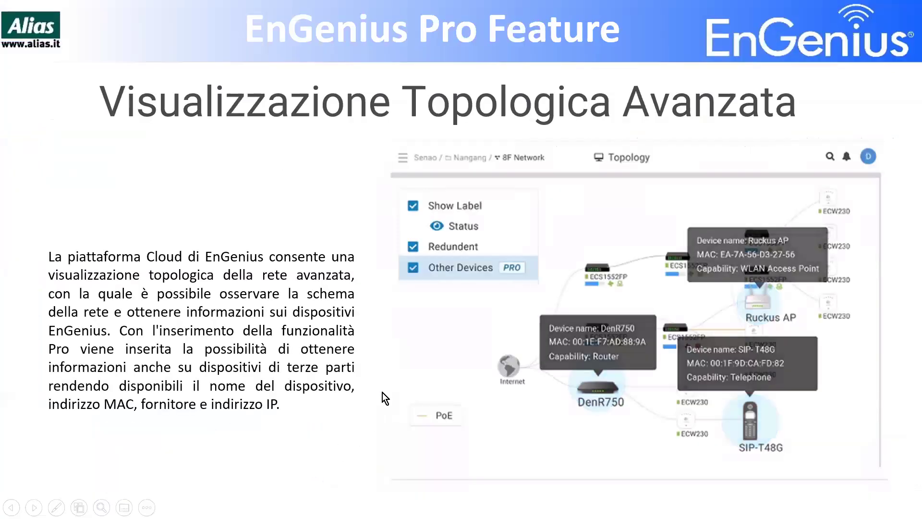